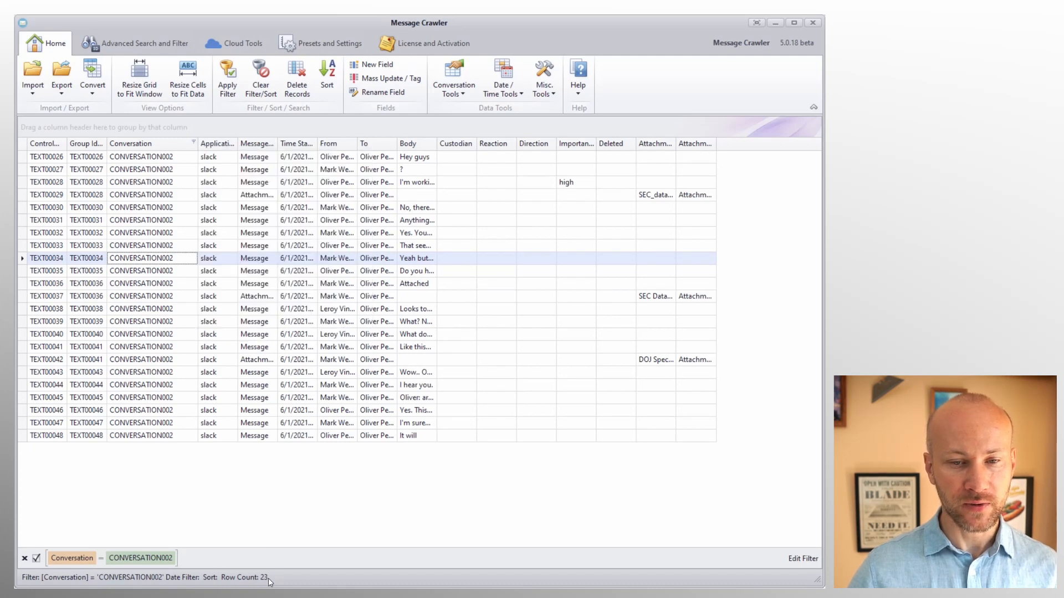
Set up a DAT/CSV export of the filtered records that leaves out the Reaction, Direction and Importance fields
{"action": "left_click", "coordinate": [58, 84]}
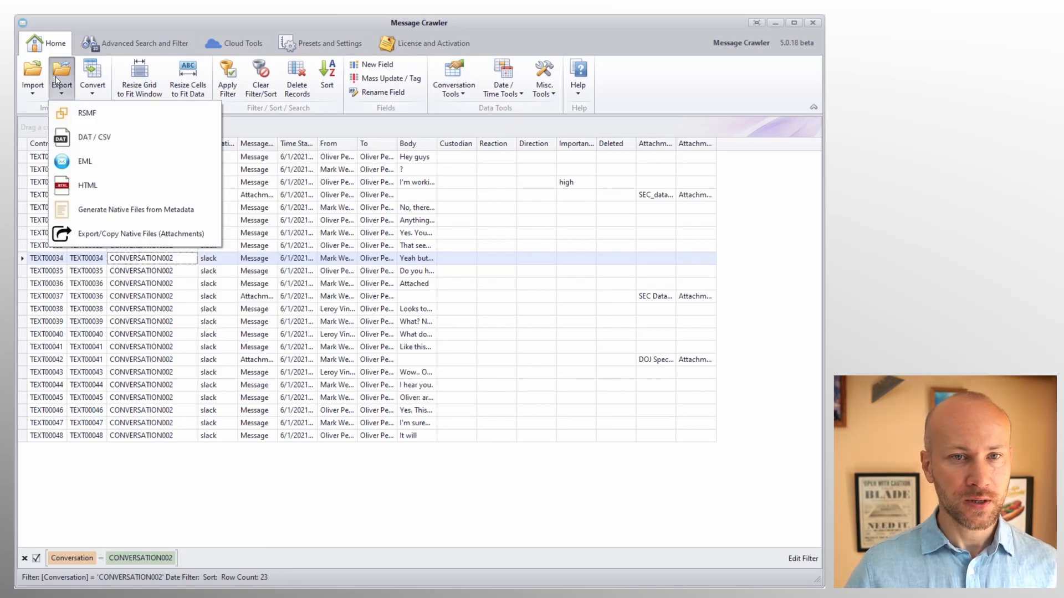
{"action": "left_click", "coordinate": [75, 137]}
{"action": "left_click_drag", "start_coordinate": [530, 325], "coordinate": [301, 141]}
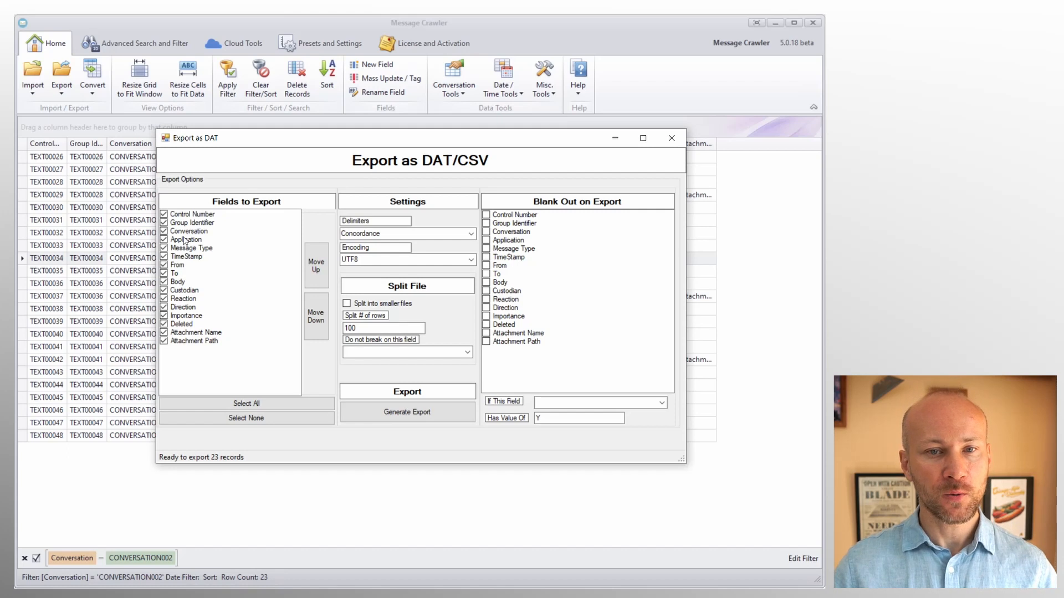
{"action": "left_click", "coordinate": [182, 307]}
{"action": "left_click", "coordinate": [317, 266]}
{"action": "left_click", "coordinate": [317, 315]}
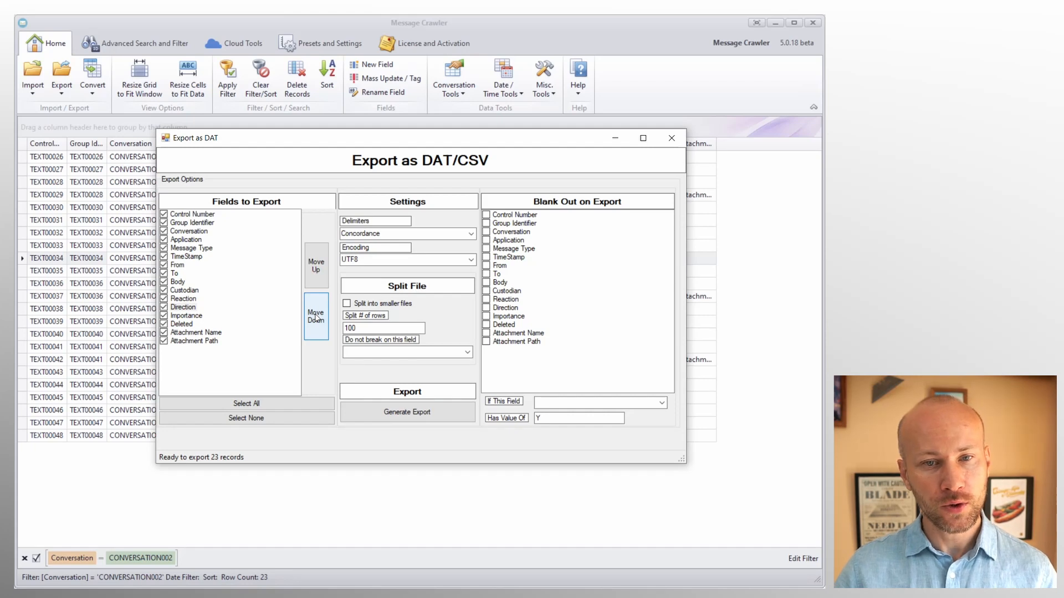
{"action": "left_click", "coordinate": [165, 307]}
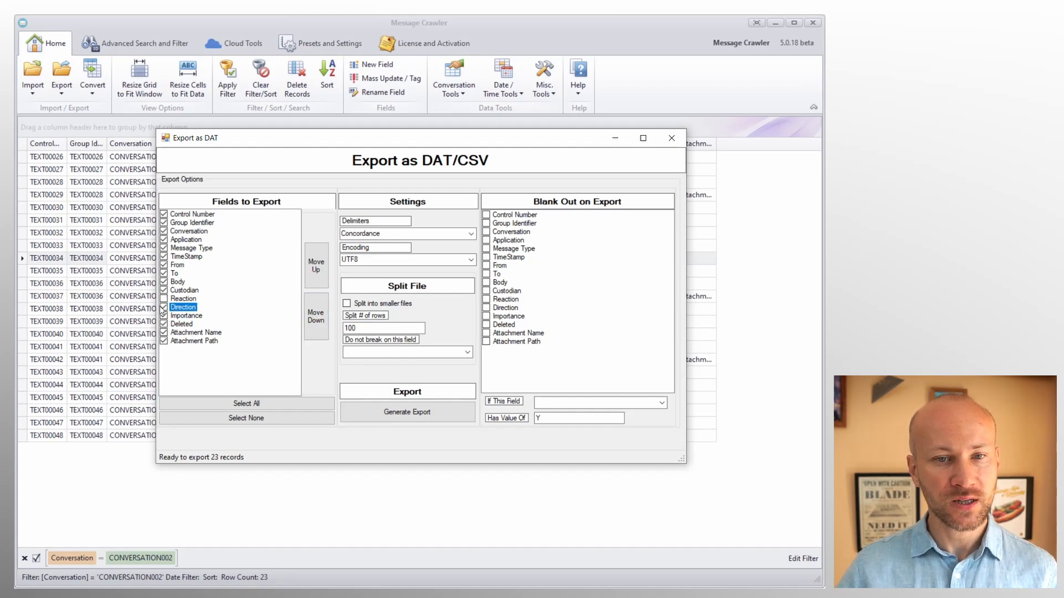
{"action": "left_click", "coordinate": [164, 307]}
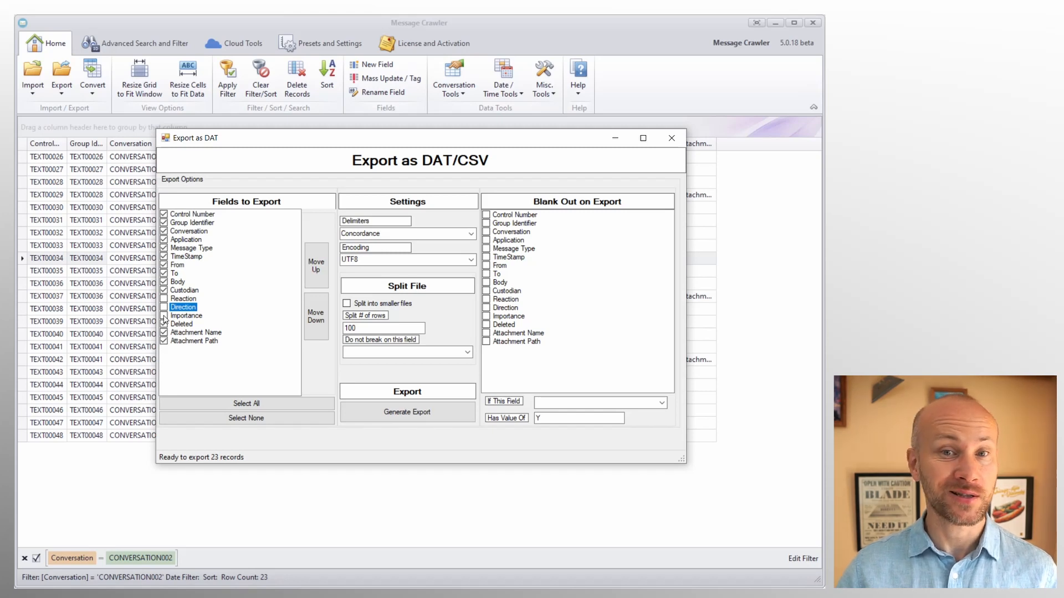
Examine the available delimiter and encoding choices for the export, keeping Concordance and UTF8
{"action": "left_click", "coordinate": [471, 234]}
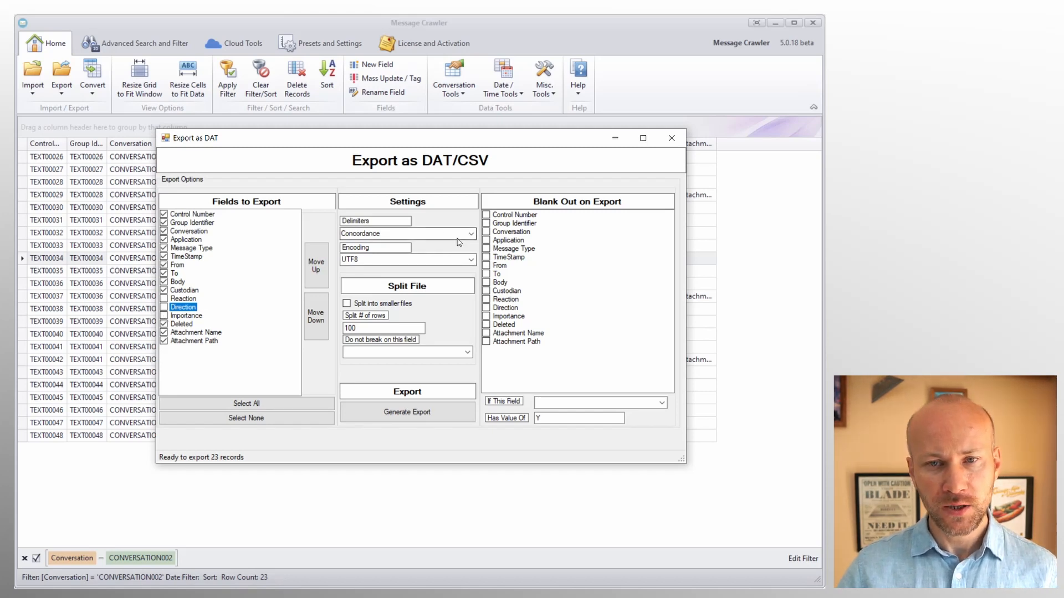
{"action": "left_click", "coordinate": [472, 235]}
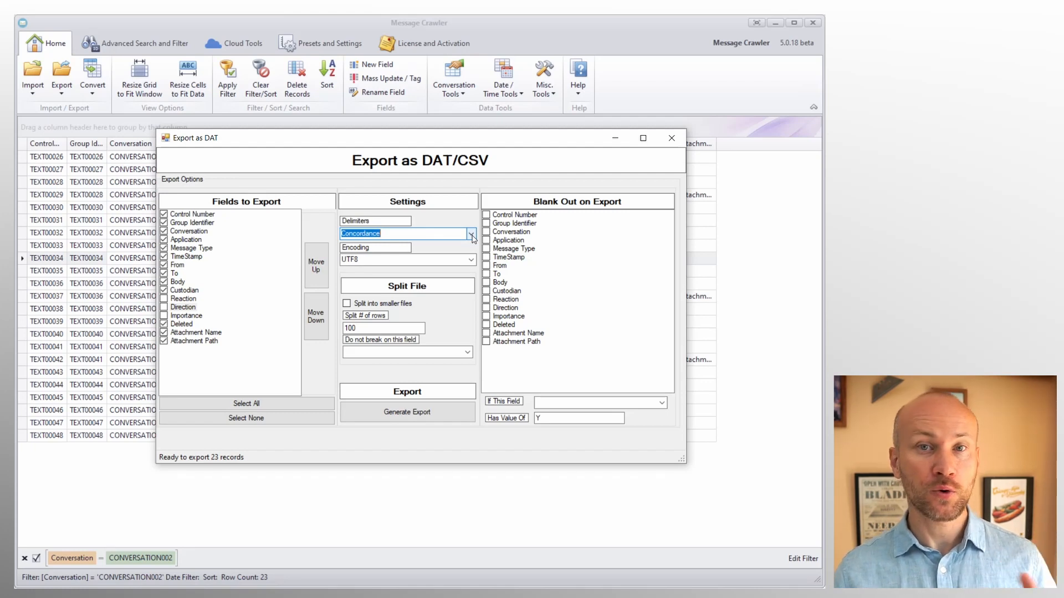
{"action": "left_click", "coordinate": [472, 235]}
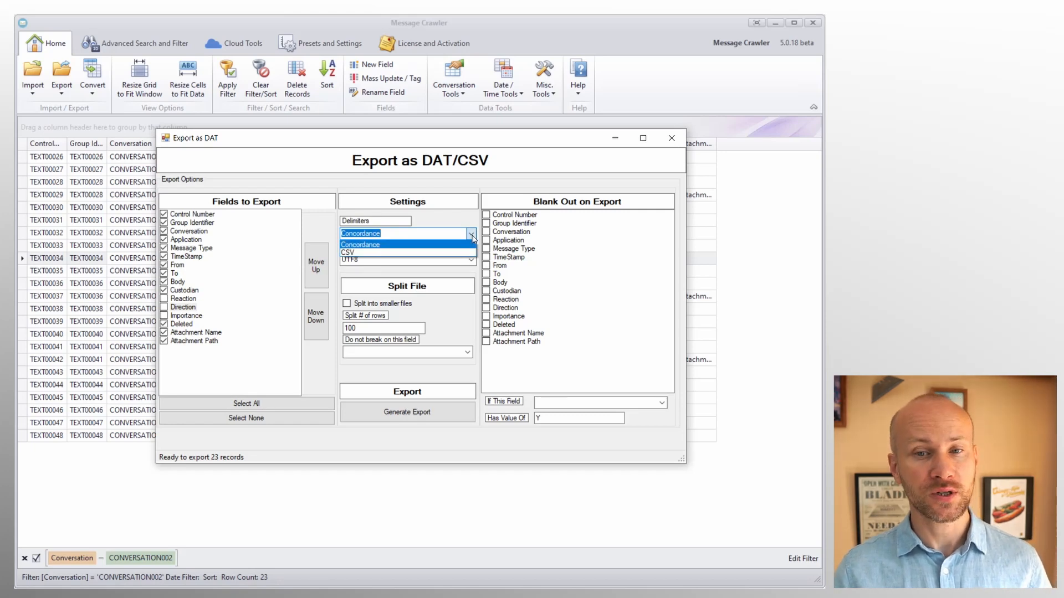
{"action": "left_click", "coordinate": [473, 237]}
{"action": "left_click", "coordinate": [472, 260]}
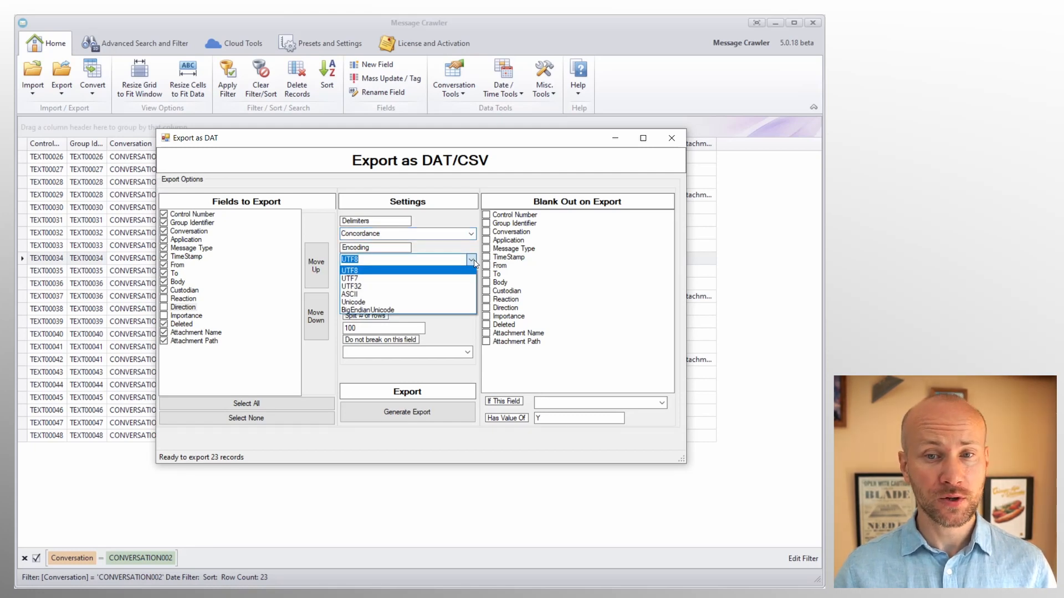
{"action": "left_click", "coordinate": [472, 260]}
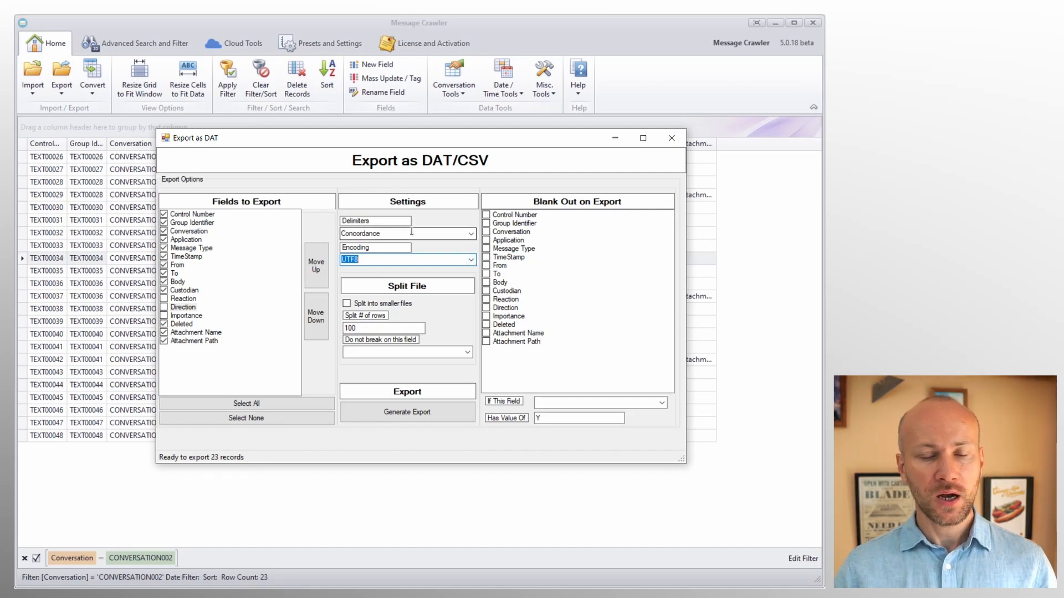
Enable splitting the export into smaller files and set the do-not-break field to Group Identifier, finally switching it to Conversation
{"action": "left_click", "coordinate": [390, 304]}
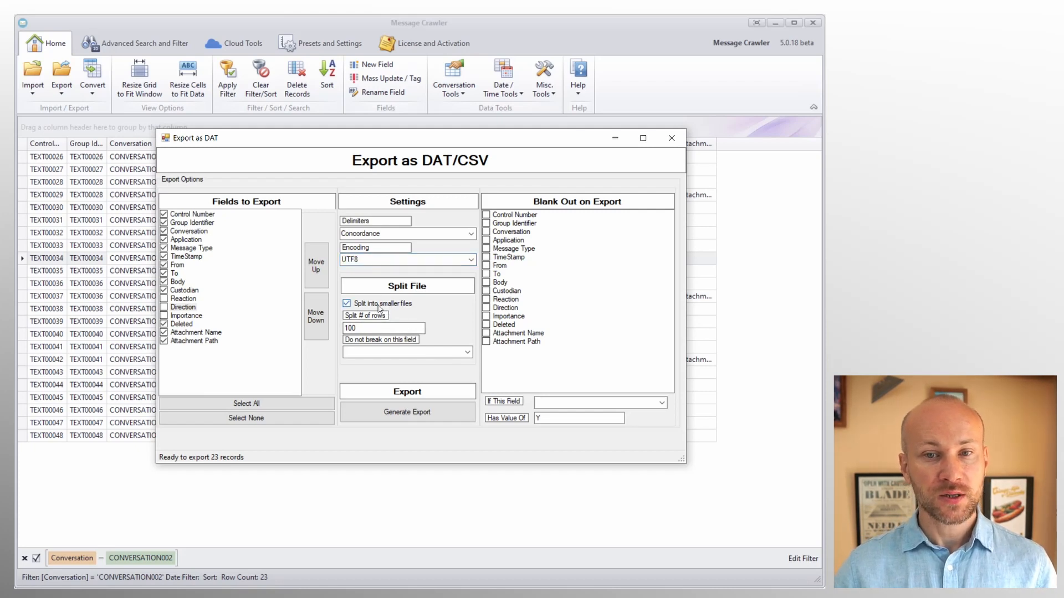
{"action": "left_click", "coordinate": [379, 329]}
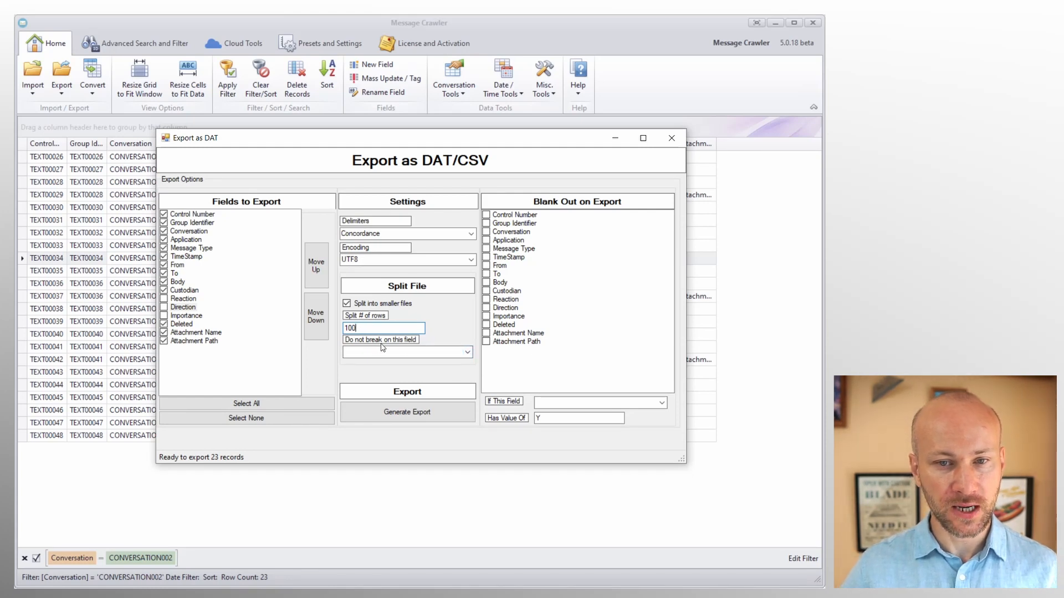
{"action": "left_click", "coordinate": [413, 352]}
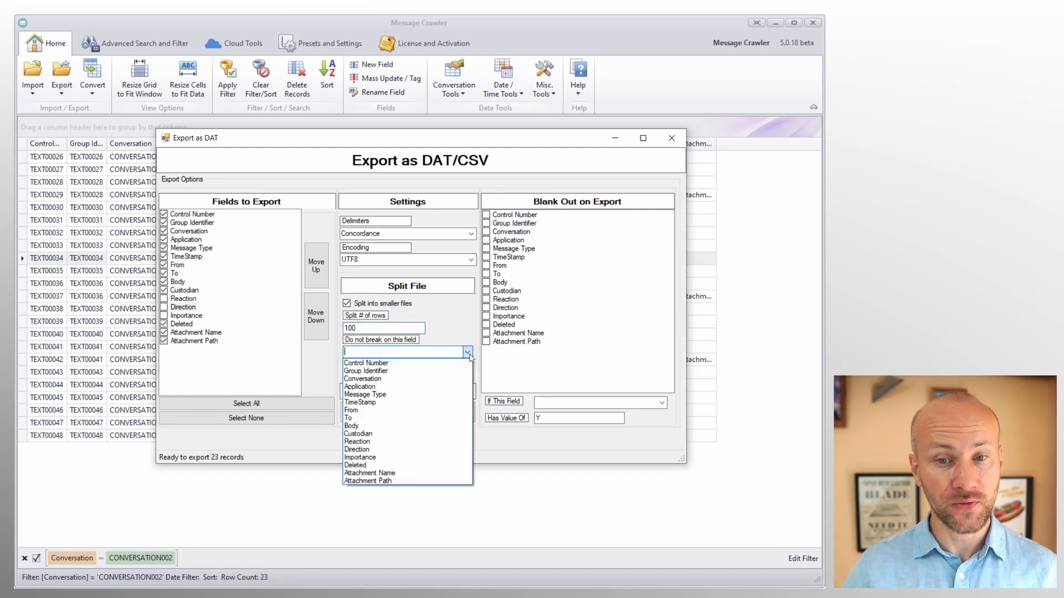
{"action": "left_click", "coordinate": [403, 370]}
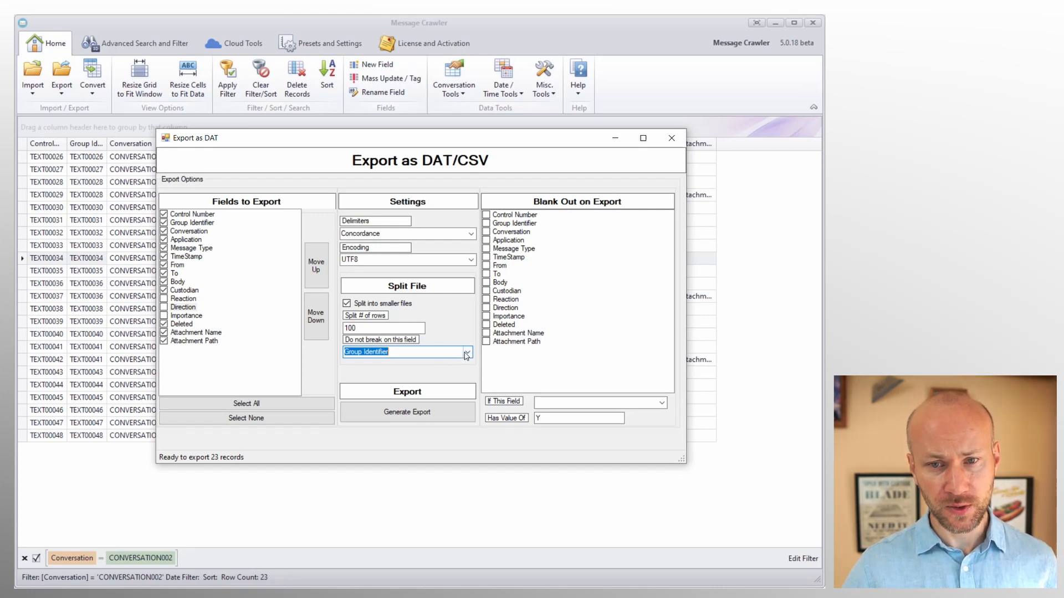
{"action": "left_click", "coordinate": [467, 353]}
{"action": "left_click", "coordinate": [424, 379]}
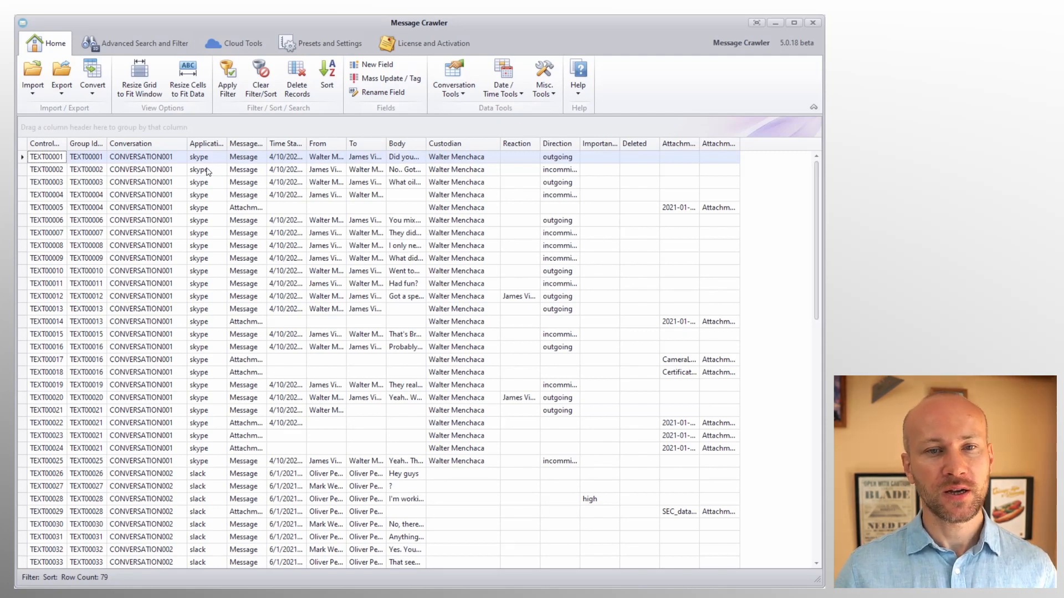
Widen the Application and Message Type columns and filter the Conversation column to CONVERSATION001
{"action": "left_click_drag", "start_coordinate": [227, 145], "coordinate": [237, 145]}
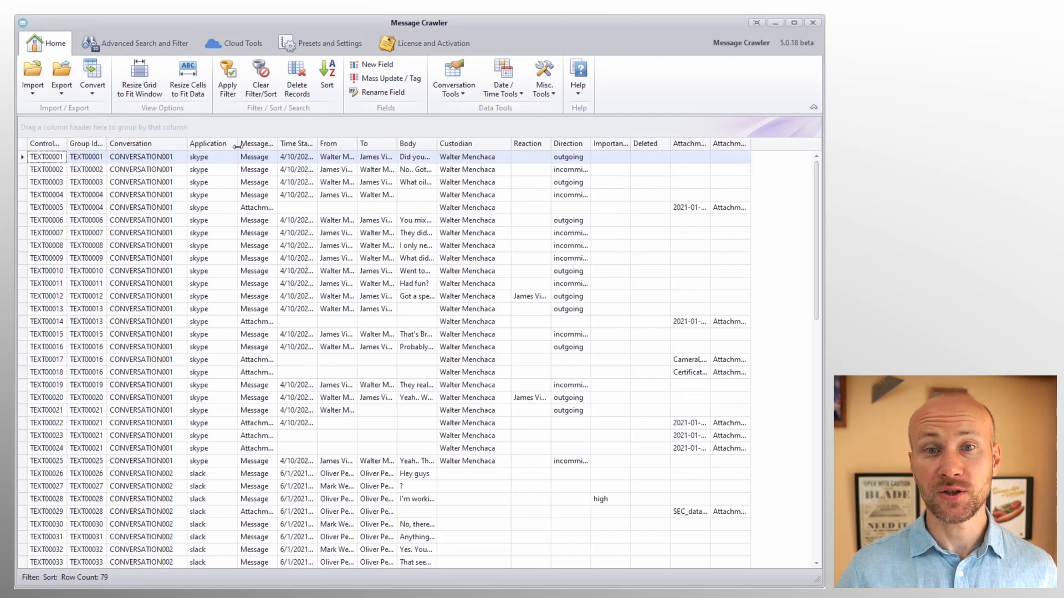
{"action": "left_click_drag", "start_coordinate": [277, 144], "coordinate": [297, 144]}
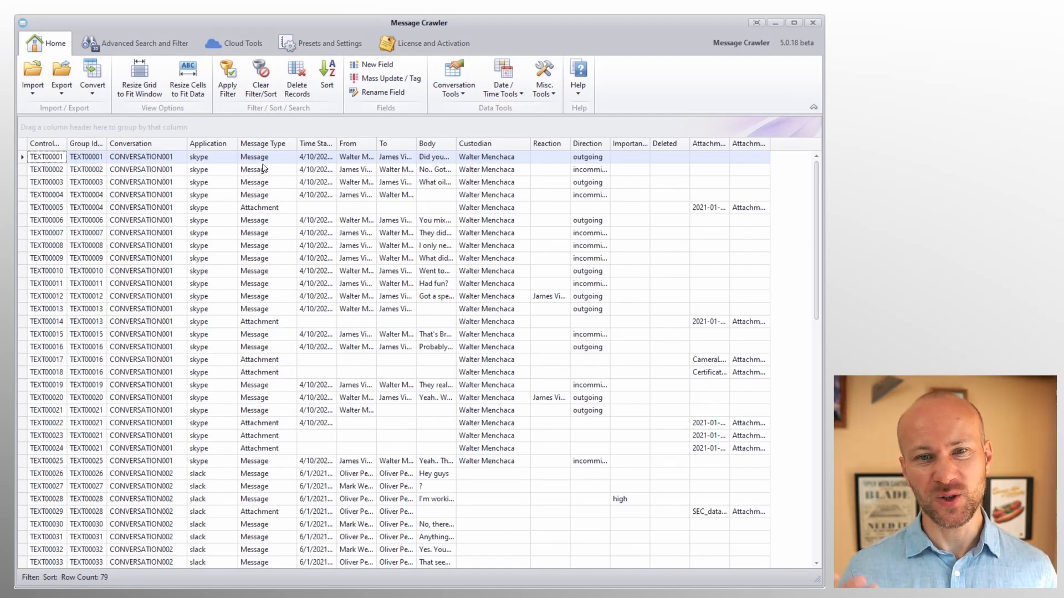
{"action": "left_click", "coordinate": [183, 143]}
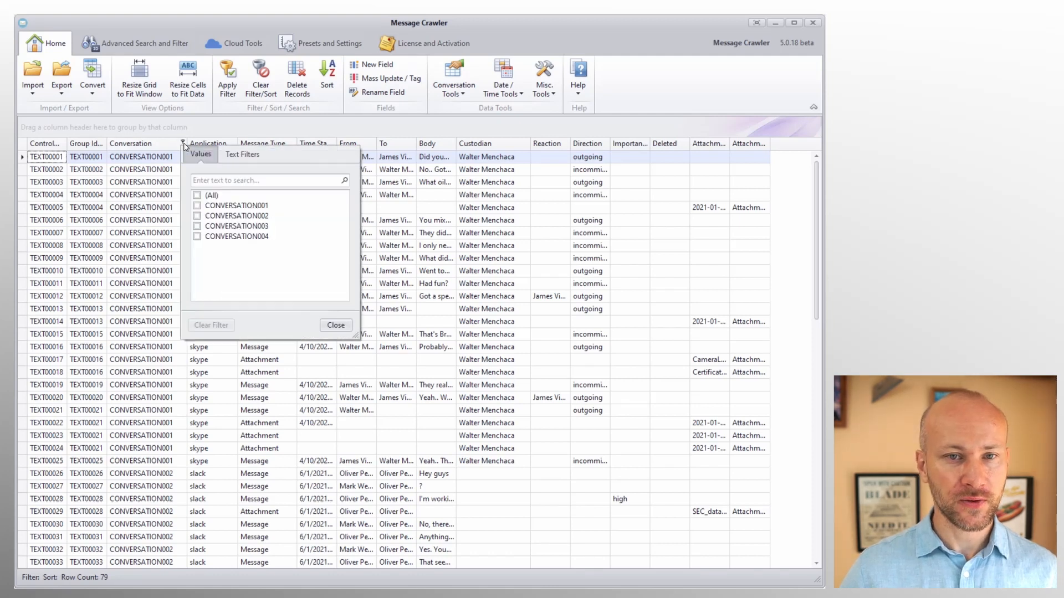
{"action": "left_click", "coordinate": [196, 205]}
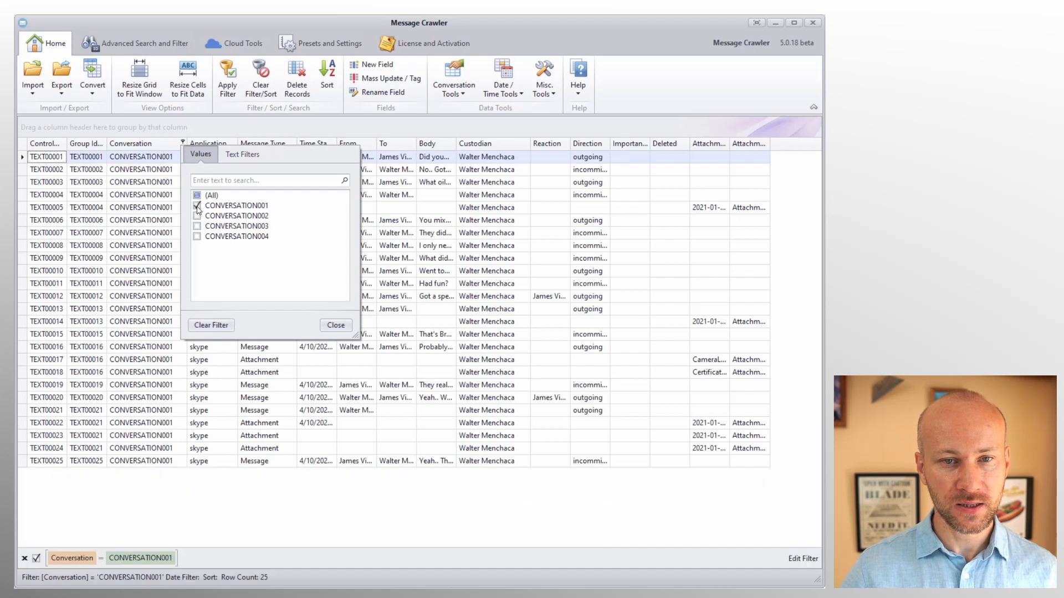
{"action": "left_click", "coordinate": [335, 326]}
Set up a DAT/CSV export that blanks out Custodian wherever the Message Type field has the value Message
{"action": "left_click", "coordinate": [63, 83]}
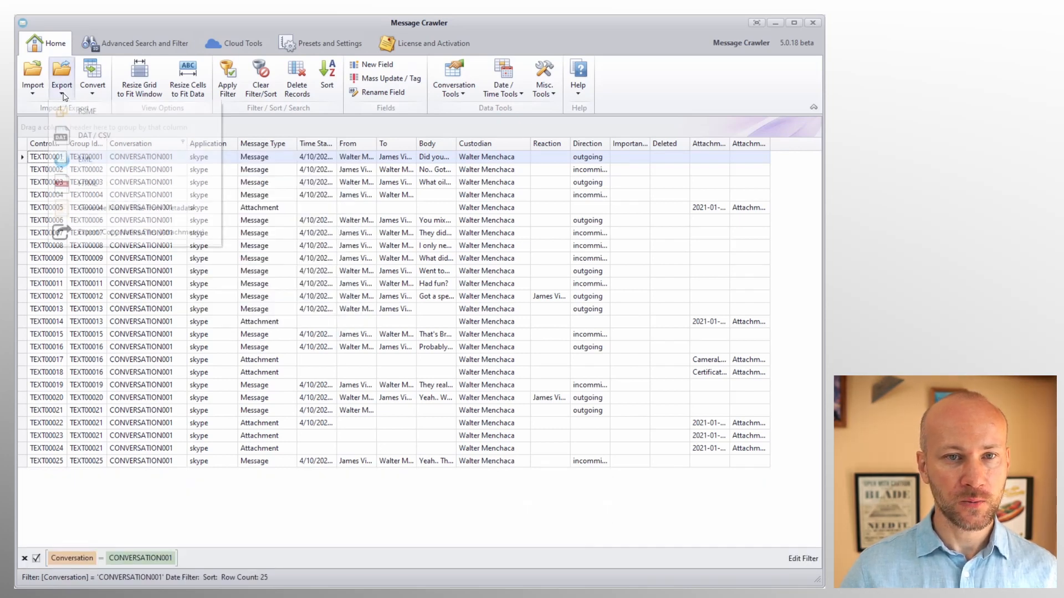
{"action": "left_click", "coordinate": [76, 143]}
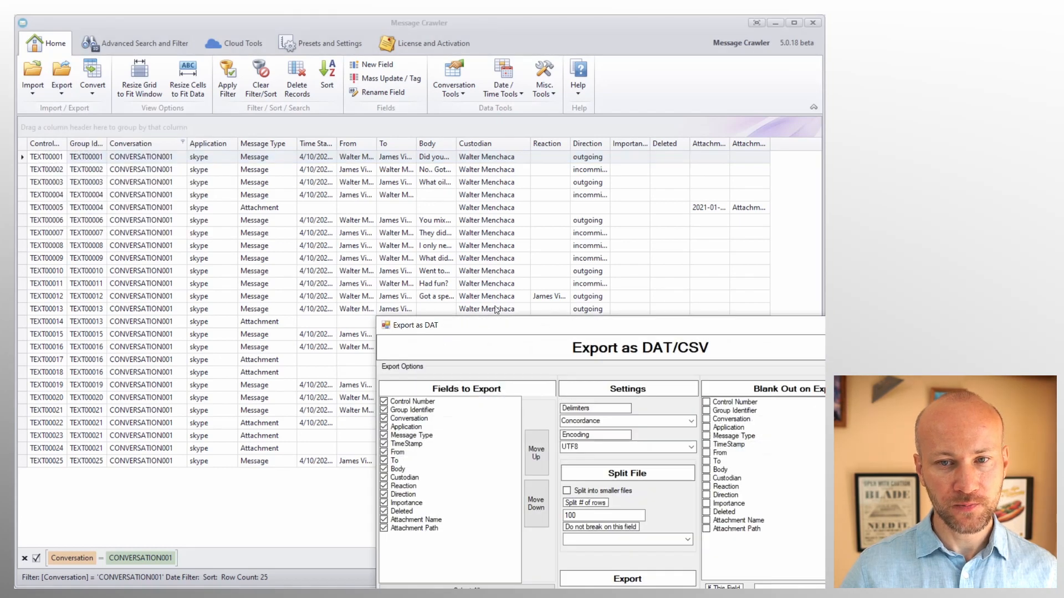
{"action": "left_click_drag", "start_coordinate": [453, 261], "coordinate": [318, 187]}
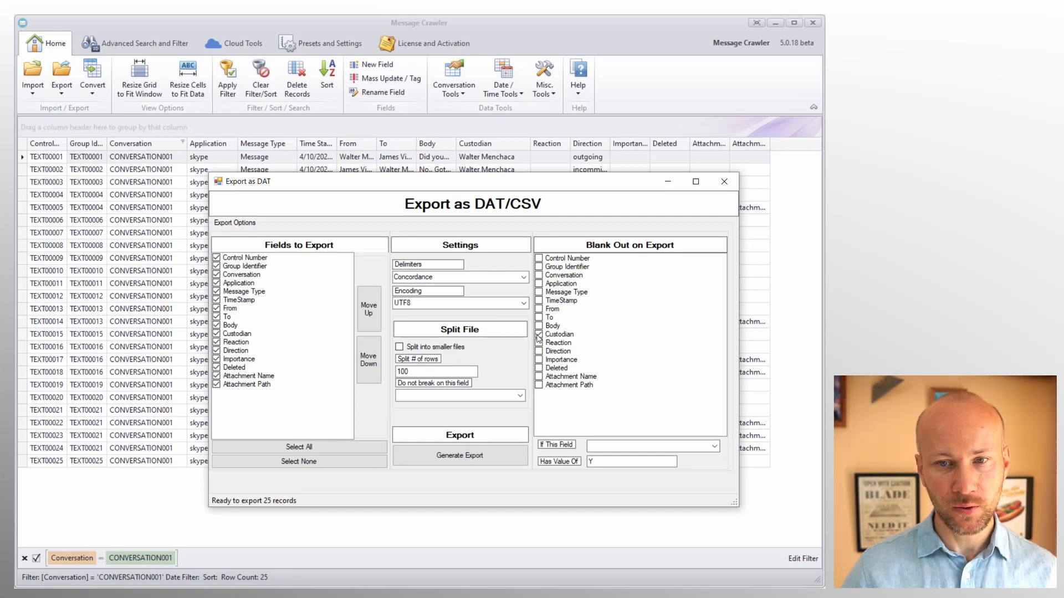
{"action": "left_click", "coordinate": [714, 446]}
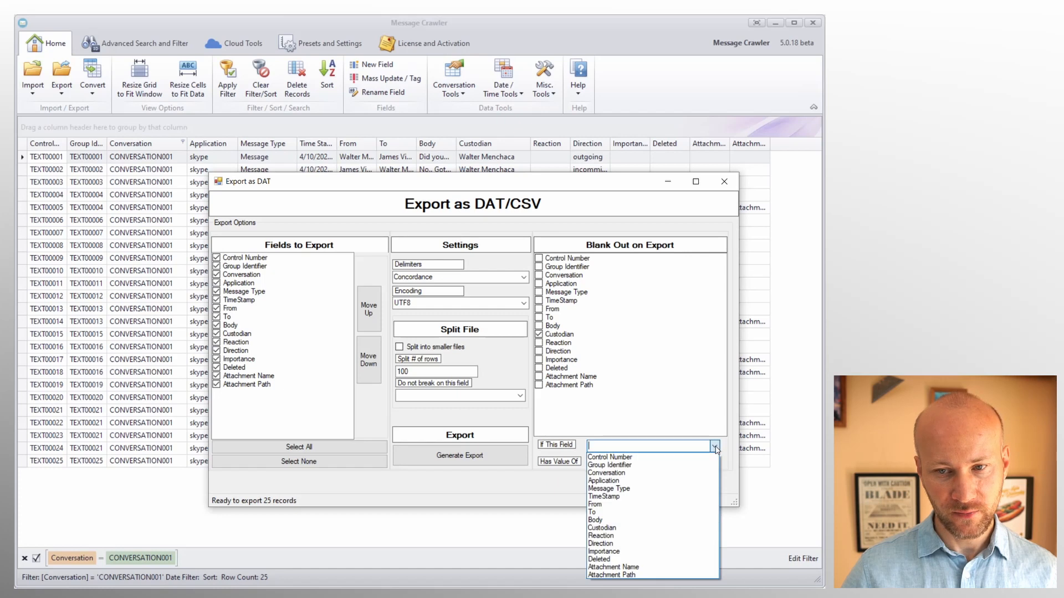
{"action": "left_click", "coordinate": [675, 488]}
{"action": "key", "text": "Tab"}
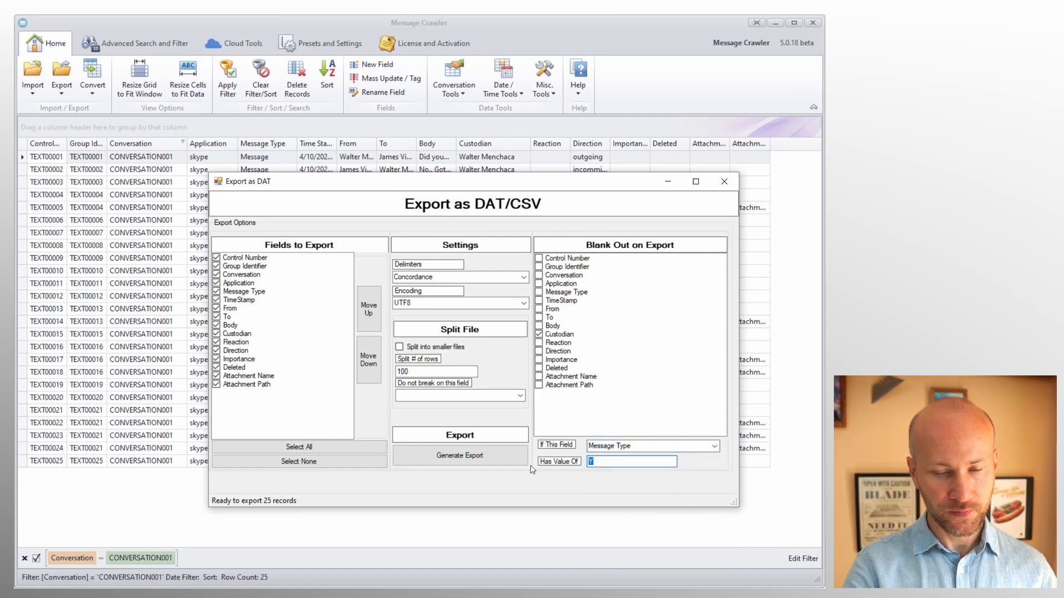
{"action": "type", "text": "Message"}
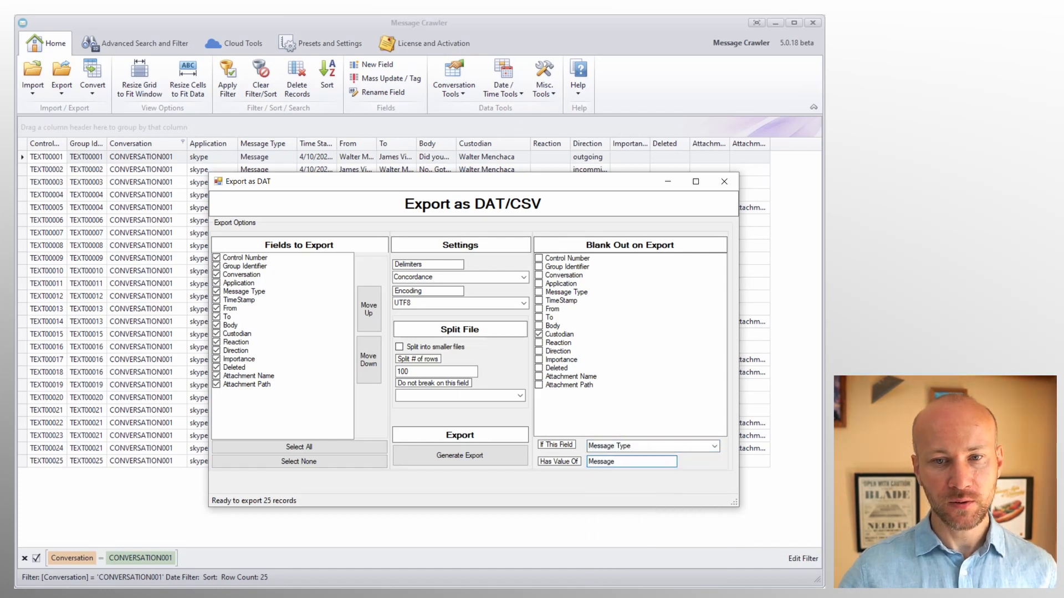
Generate the export as export.DAT in the Sample 50 - Public folder, replacing the existing file, and close the export window
{"action": "left_click", "coordinate": [488, 456]}
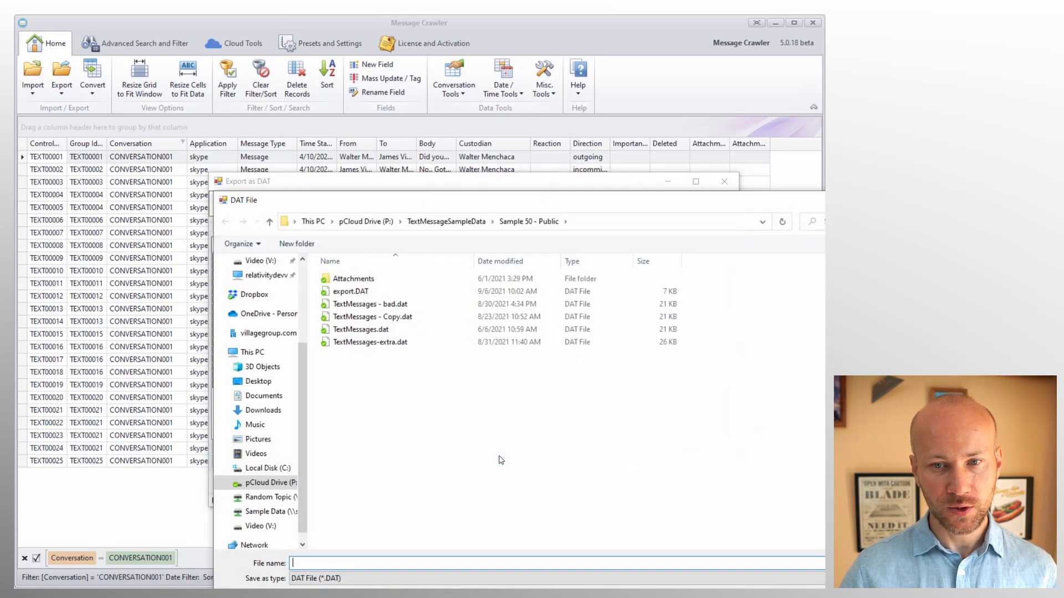
{"action": "left_click", "coordinate": [352, 292]}
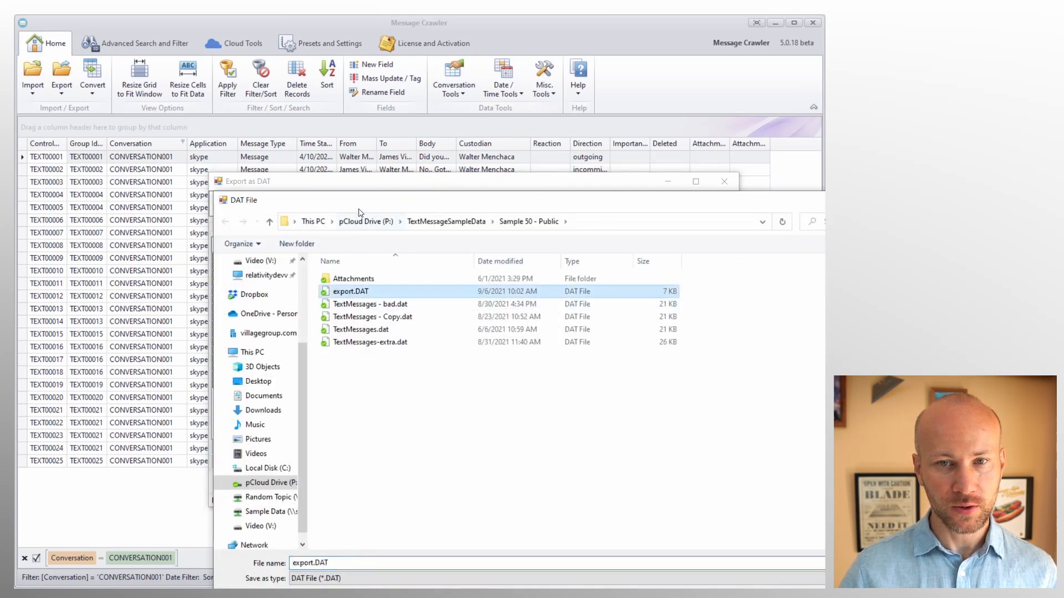
{"action": "left_click_drag", "start_coordinate": [359, 206], "coordinate": [278, 147]}
{"action": "left_click", "coordinate": [750, 546]}
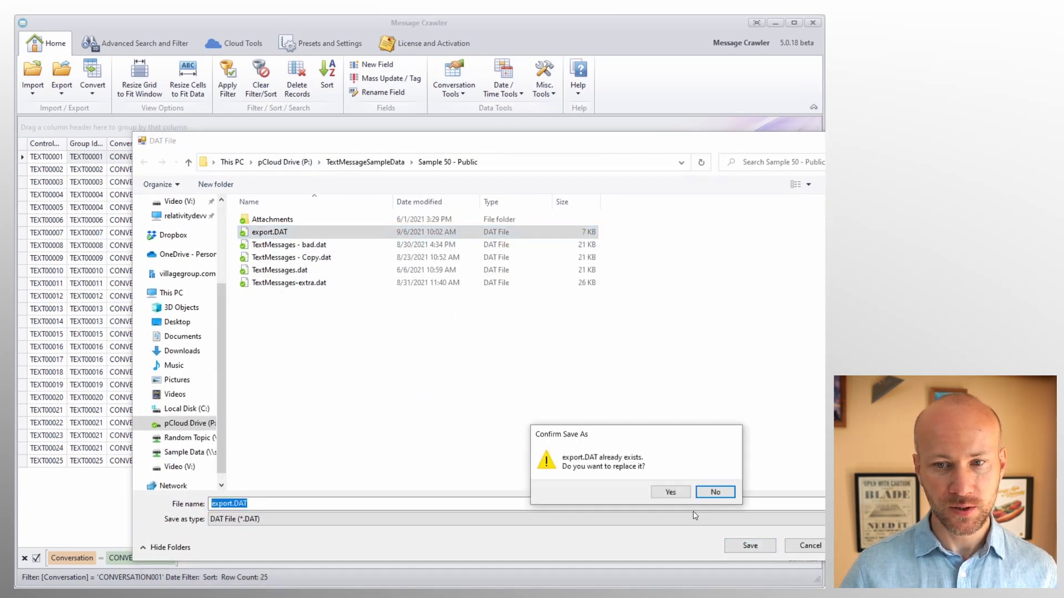
{"action": "left_click", "coordinate": [671, 492]}
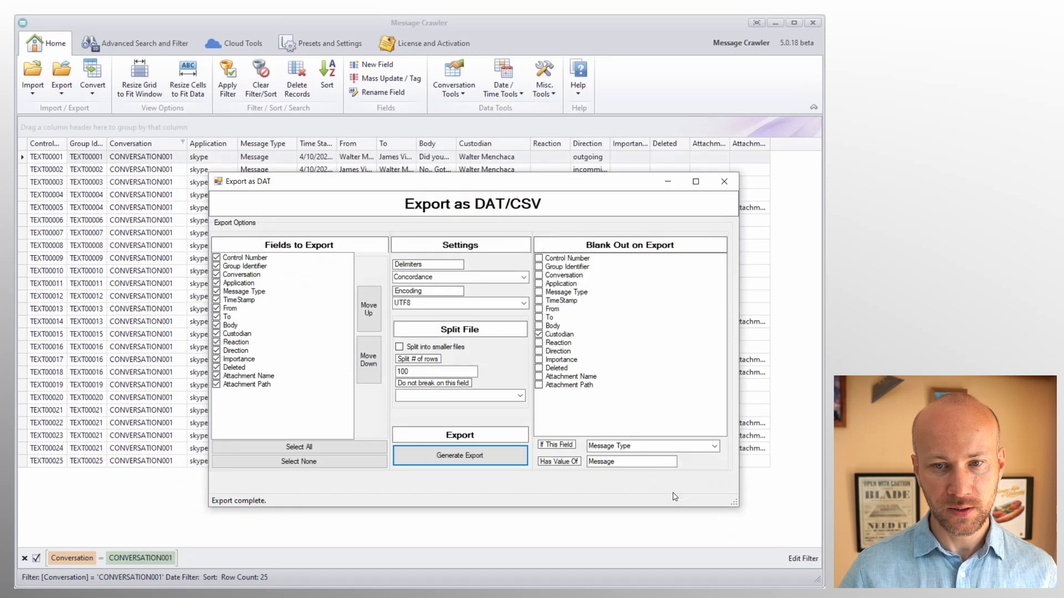
{"action": "left_click", "coordinate": [723, 183]}
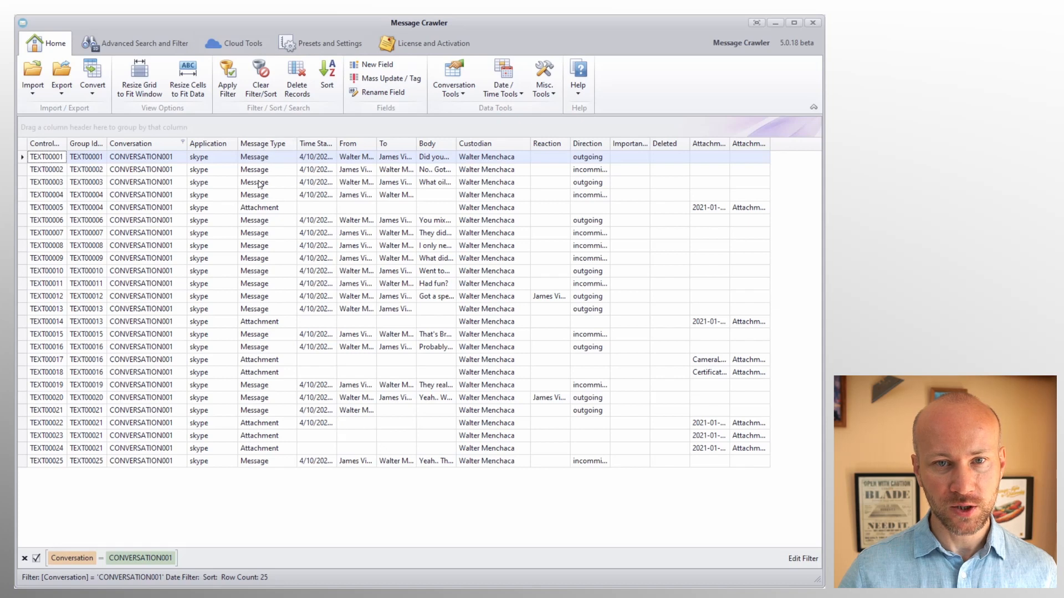
Import the newly exported DAT file and widen its Custodian and Message Type columns
{"action": "left_click", "coordinate": [33, 88]}
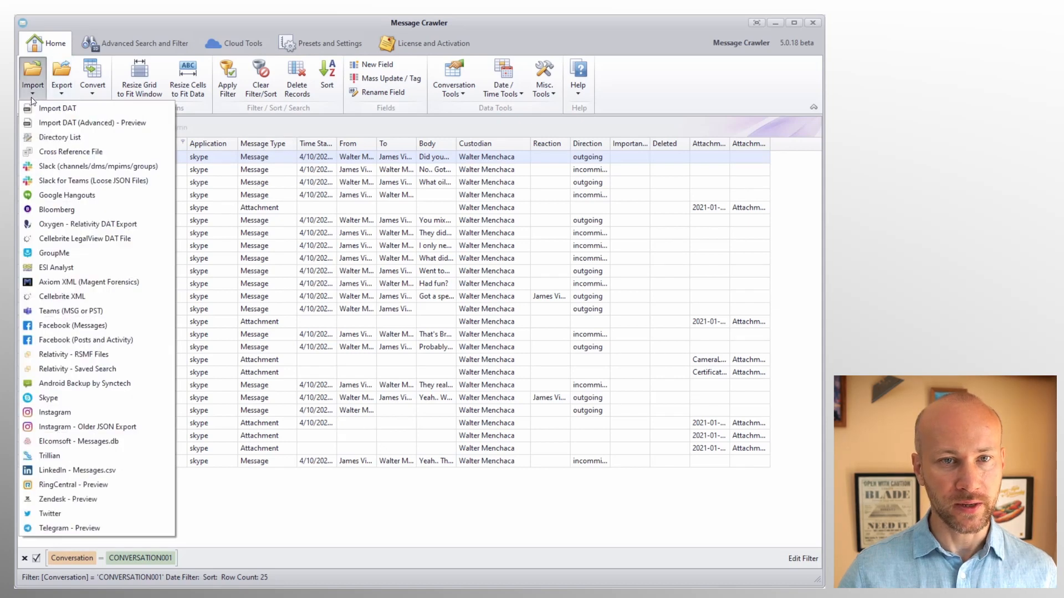
{"action": "left_click", "coordinate": [37, 112]}
{"action": "double_click", "coordinate": [157, 117]}
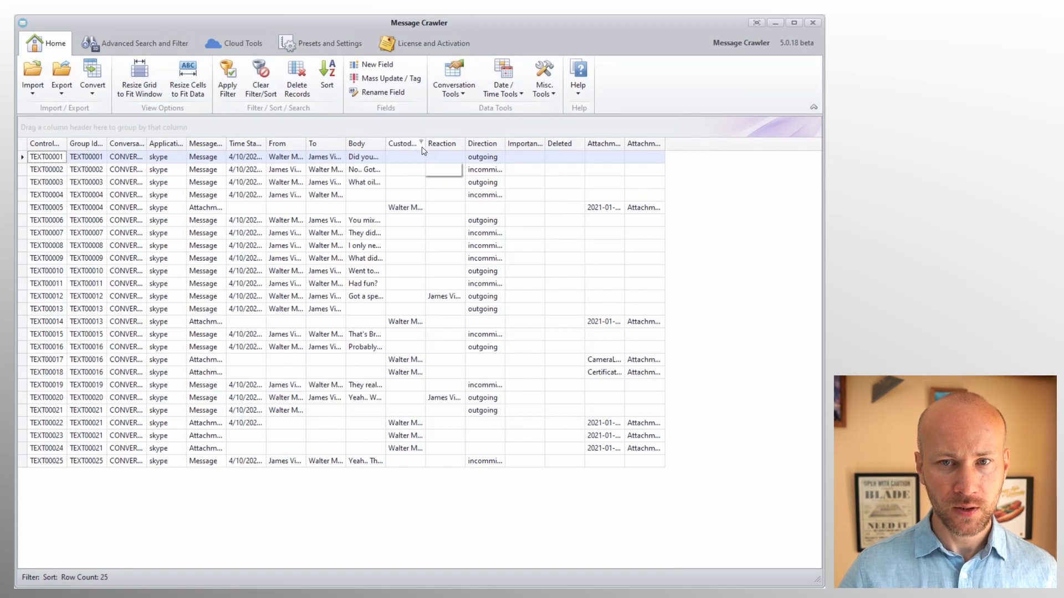
{"action": "left_click_drag", "start_coordinate": [465, 144], "coordinate": [464, 144]}
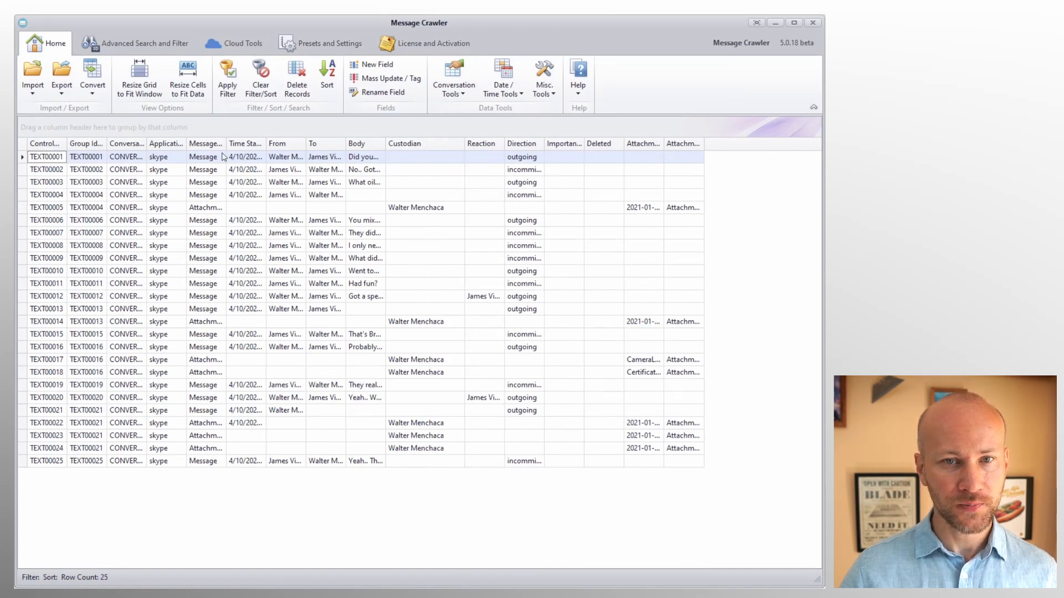
{"action": "left_click_drag", "start_coordinate": [226, 146], "coordinate": [281, 146]}
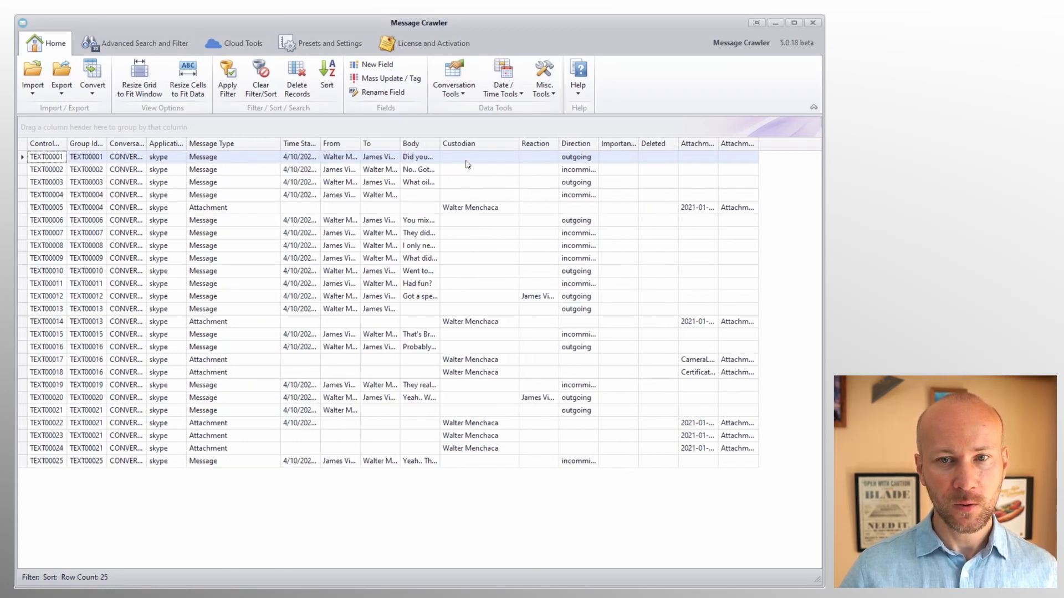